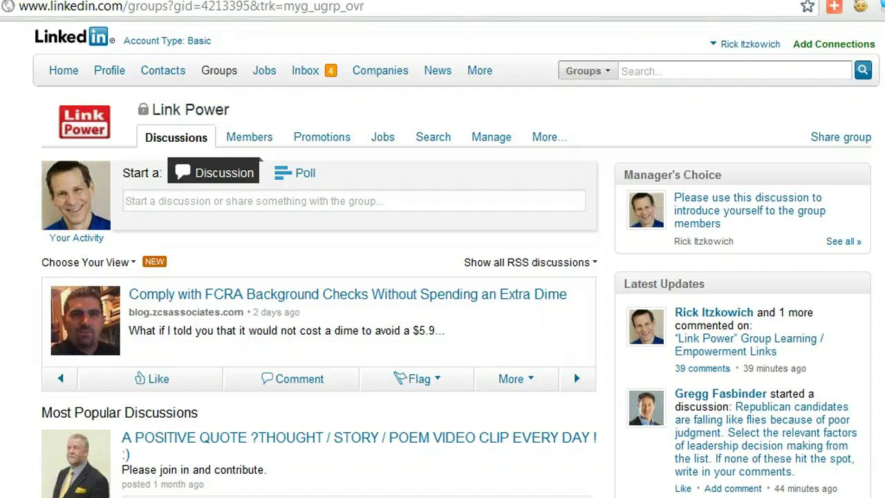
# Step: Advance Link Power's featured discussions twice to reach the 'Resolve to be a better Job Seeker in 2012!' post
pyautogui.click(573, 372)
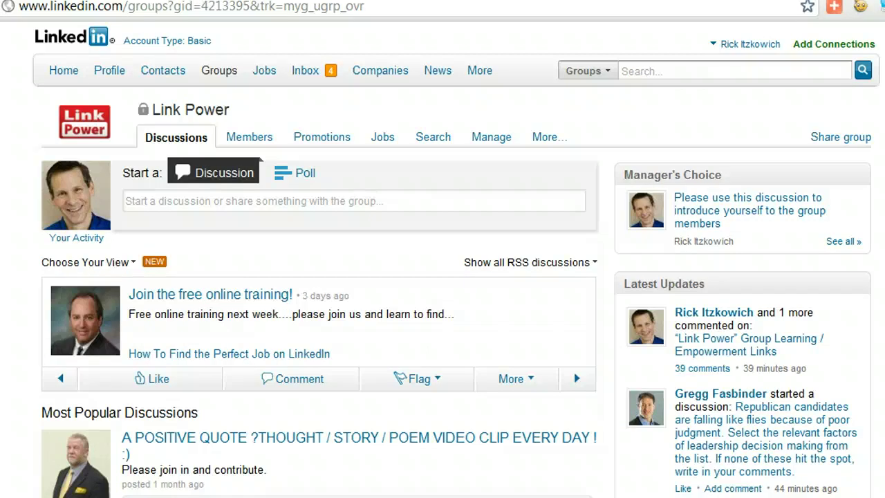
pyautogui.click(573, 372)
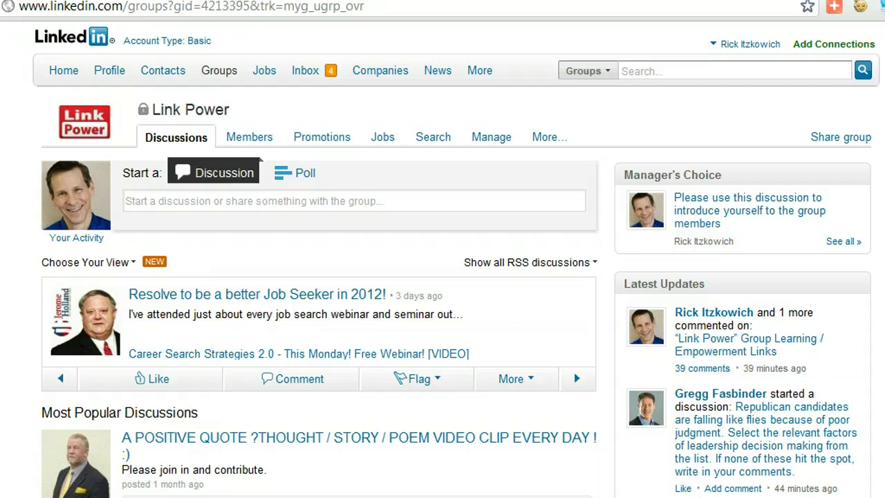
# Step: Reopen Link Power from Your Groups and show its More... options: Subgroups, Group Profile, Group Statistics
pyautogui.moveTo(228, 67)
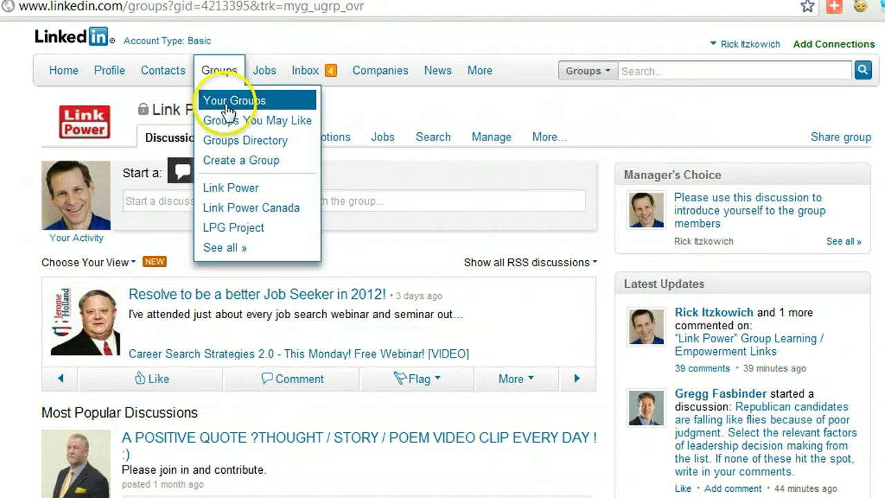
pyautogui.click(229, 102)
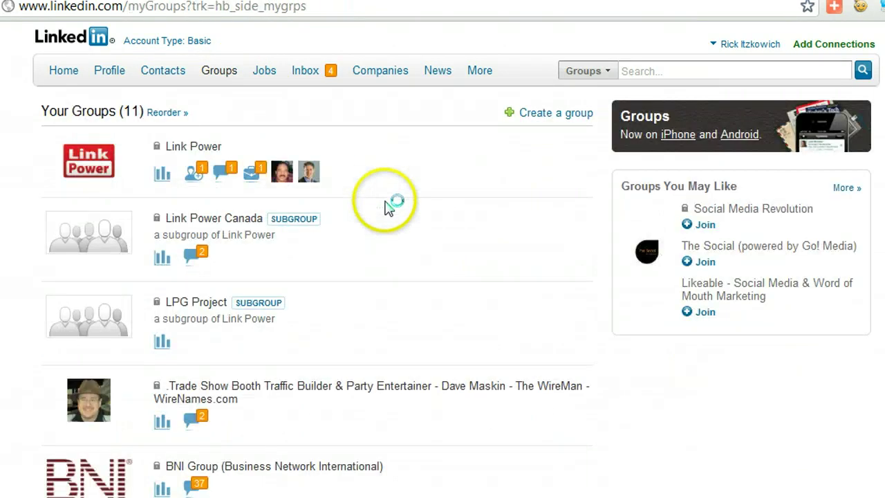
pyautogui.click(177, 148)
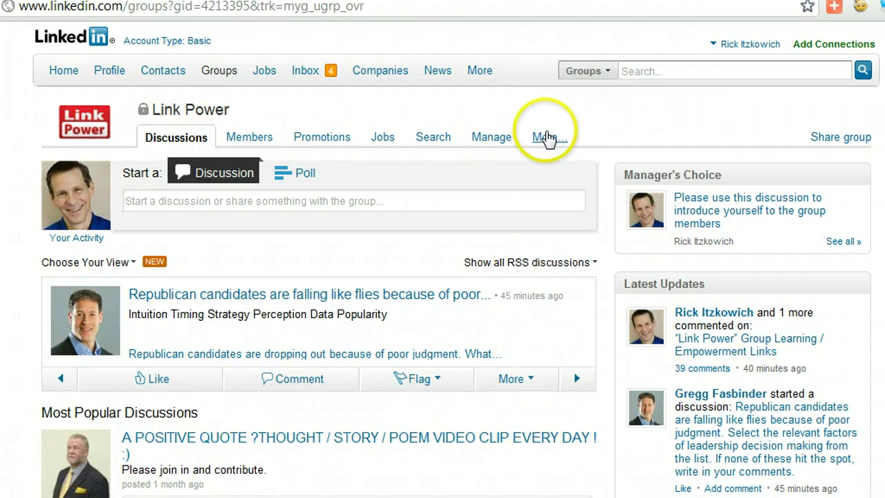
pyautogui.click(545, 138)
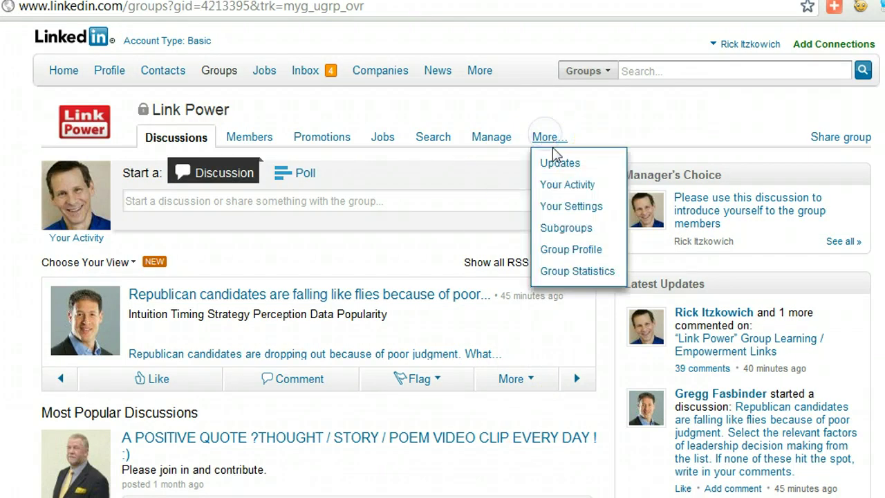
# Step: View Link Power's Group Profile: created December 12, 2011, 380 members, owner and managers
pyautogui.click(565, 249)
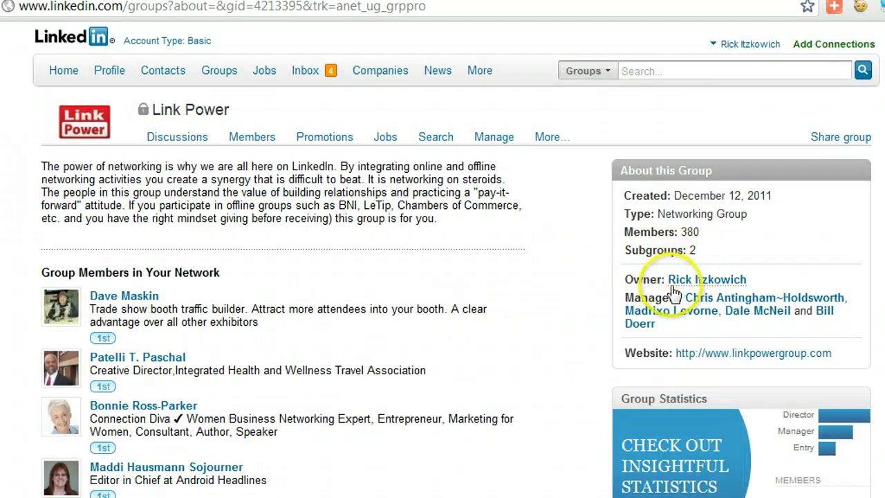
pyautogui.moveTo(695, 285)
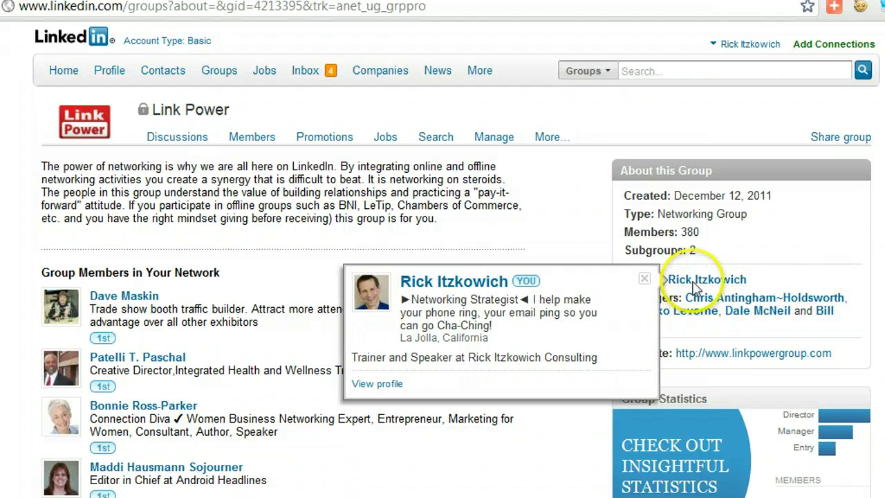
# Step: Open the Trade Show Booth Traffic Builder & Party Entertainer group's Discussions from Your Groups
pyautogui.moveTo(161, 79)
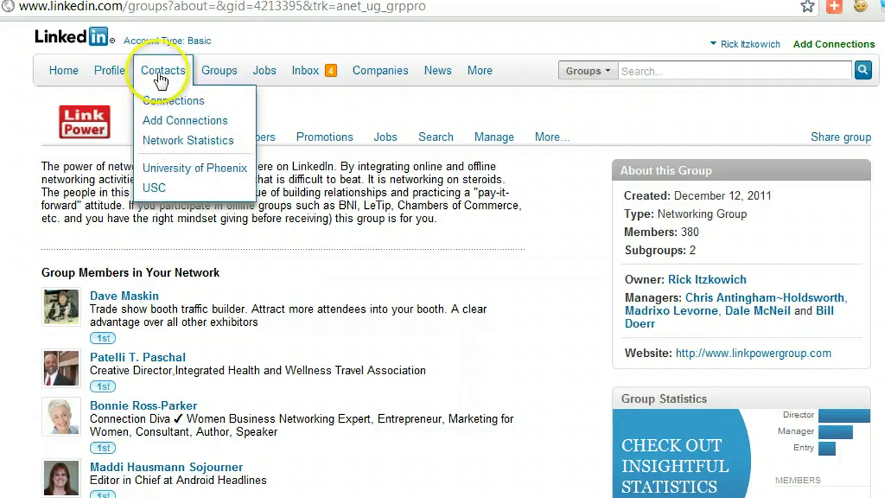
pyautogui.moveTo(211, 78)
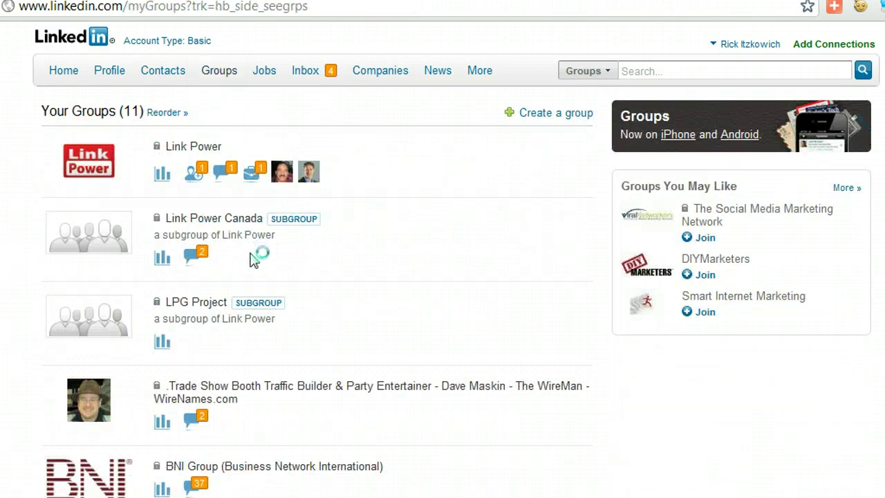
pyautogui.click(304, 390)
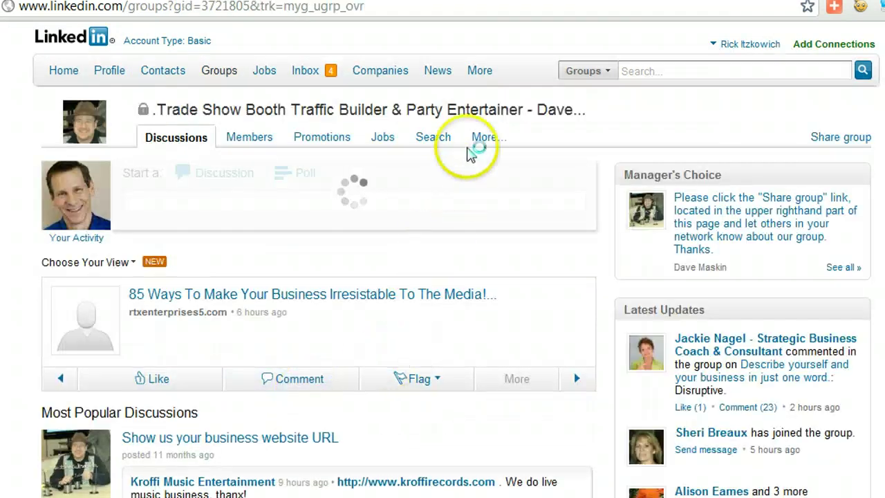
# Step: View the Trade Show Booth group's profile (2,510 members), start a message to its owner, then return
pyautogui.click(481, 144)
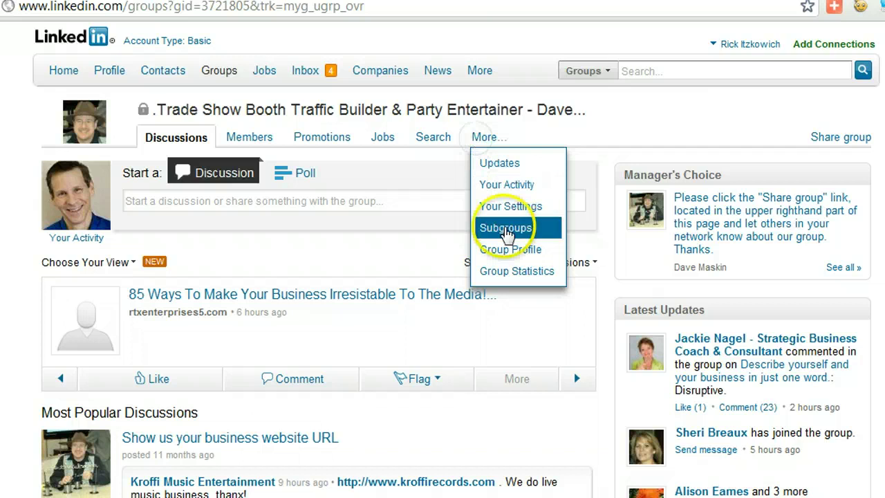
pyautogui.click(497, 249)
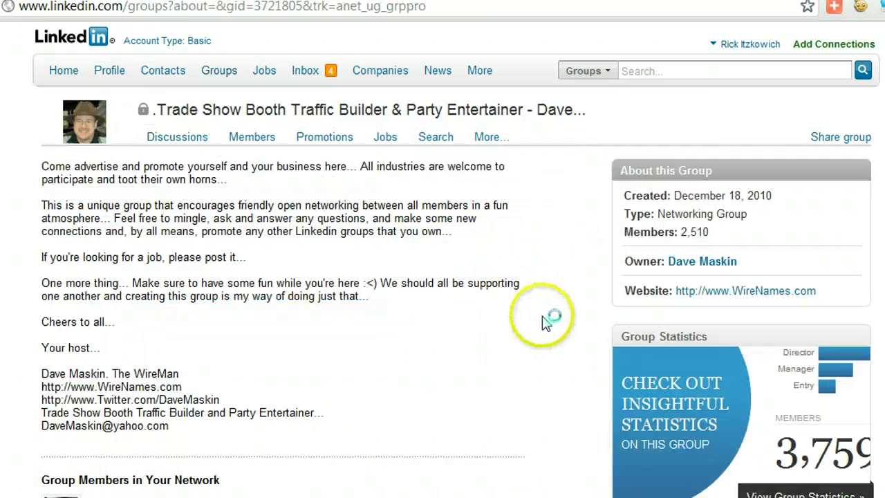
pyautogui.moveTo(701, 266)
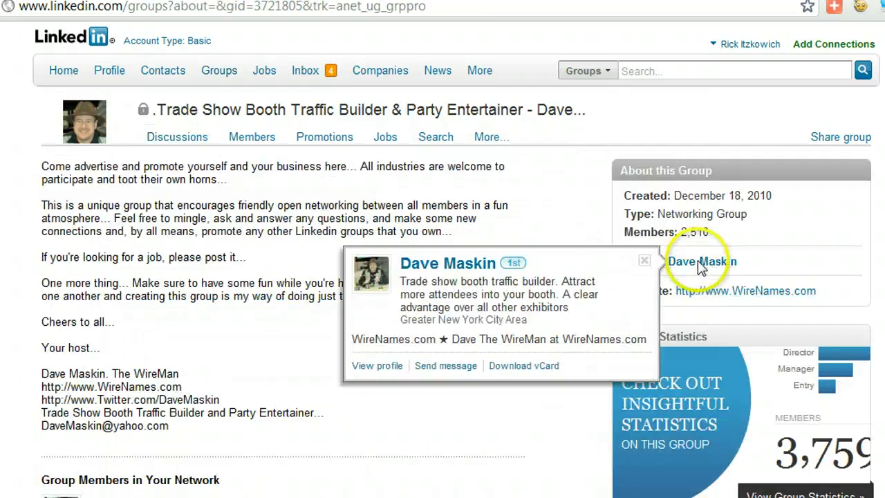
pyautogui.click(446, 365)
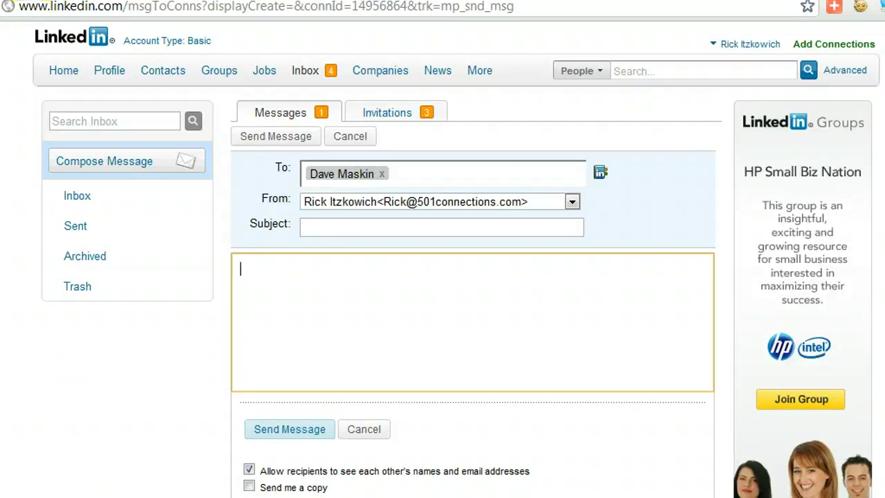
pyautogui.hotkey('alt', 'Left')
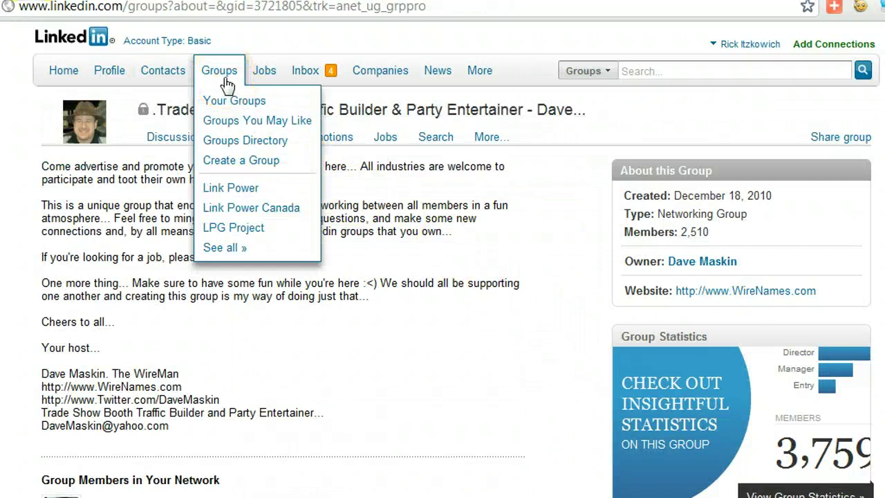
# Step: Show Link Power's Your Settings page with logo display, new-discussion emails and daily digest enabled
pyautogui.click(235, 247)
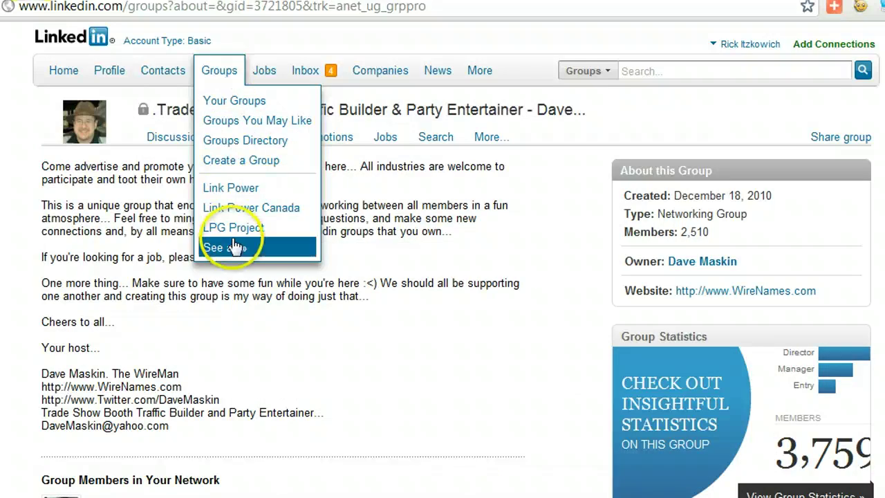
pyautogui.click(228, 187)
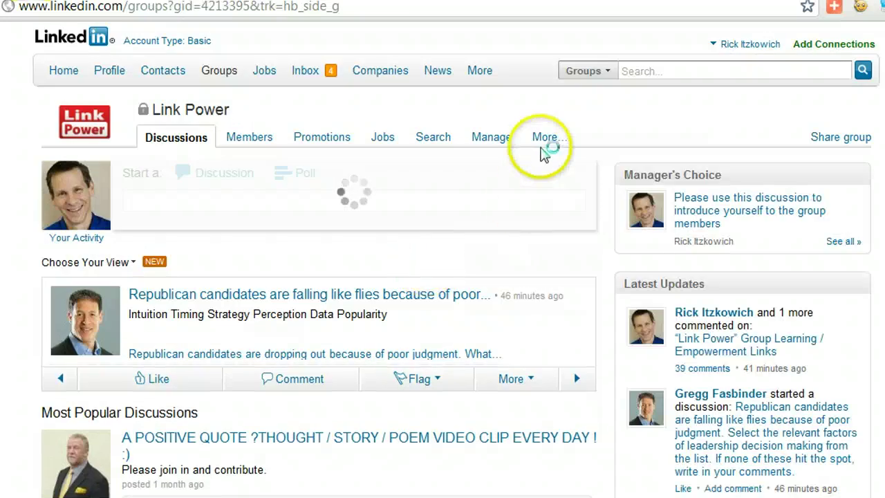
pyautogui.click(545, 140)
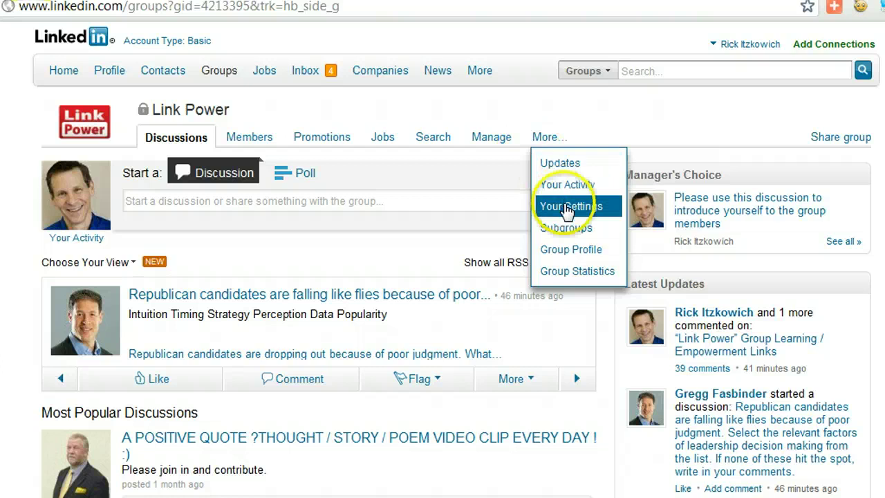
pyautogui.click(567, 208)
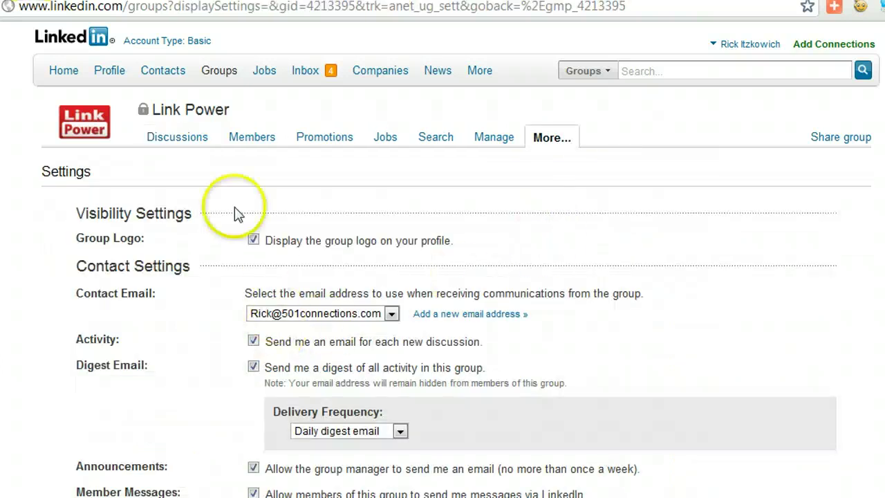
# Step: Check Link Power's Members tab, then view Manage Group's empty Submission Queue
pyautogui.click(247, 145)
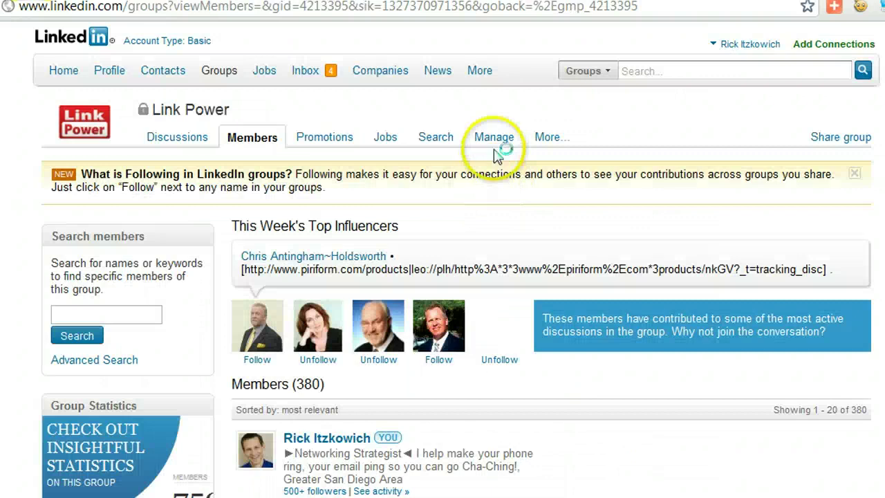
pyautogui.click(493, 138)
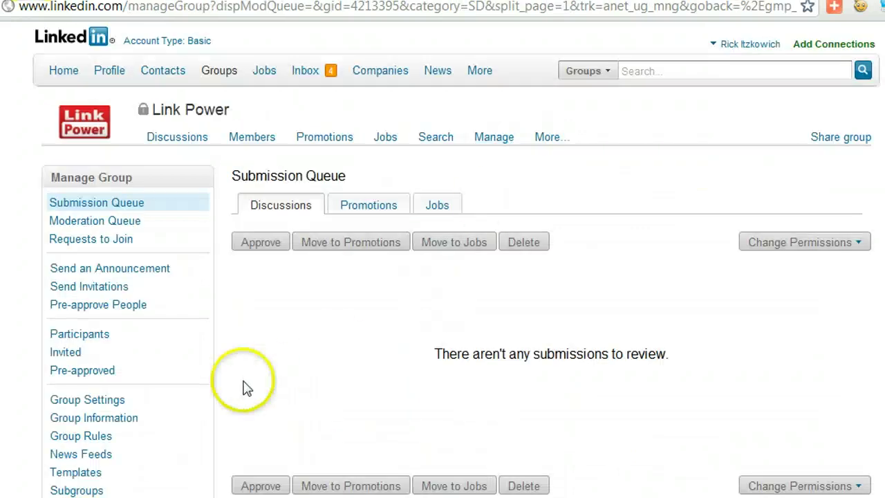
# Step: Open the Participants page and inspect the managers' role options without changing anything
pyautogui.click(100, 337)
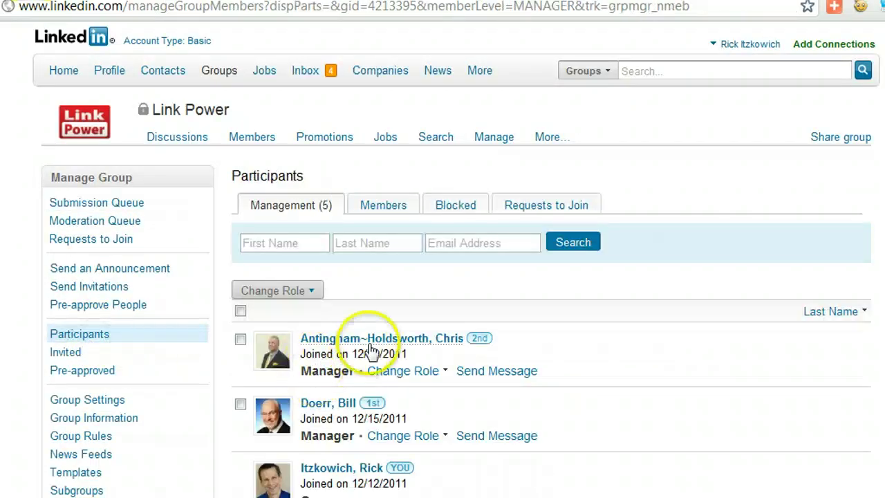
pyautogui.scroll(-3, 366, 339)
pyautogui.scroll(2, 372, 346)
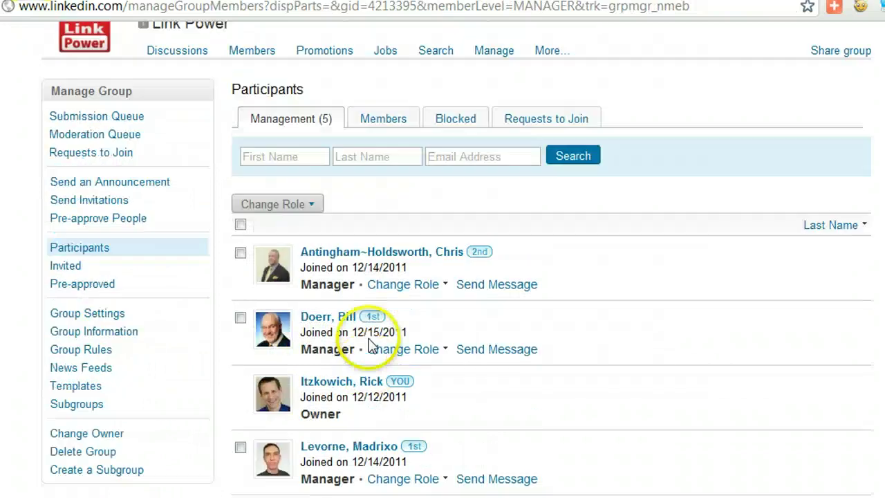
pyautogui.click(317, 204)
pyautogui.click(317, 204)
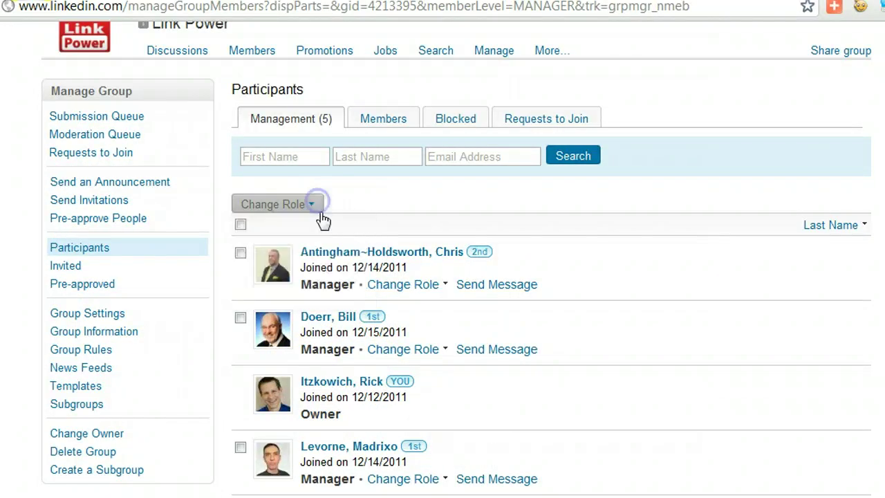
# Step: Search the managers by a member's first name, then list all 380 group members
pyautogui.click(299, 164)
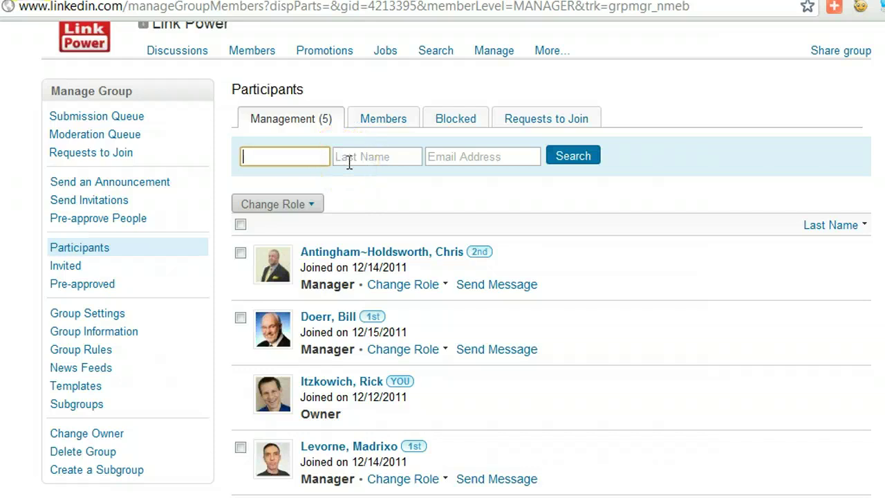
pyautogui.write('dave')
pyautogui.click(349, 163)
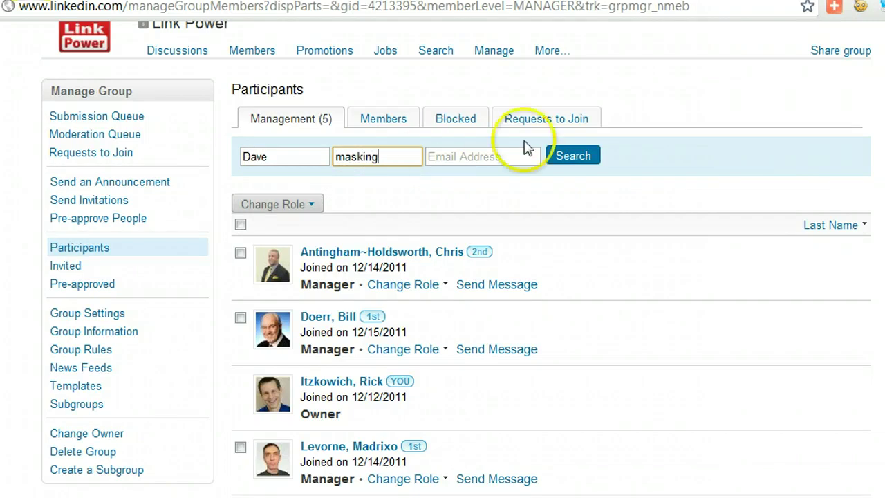
pyautogui.click(564, 159)
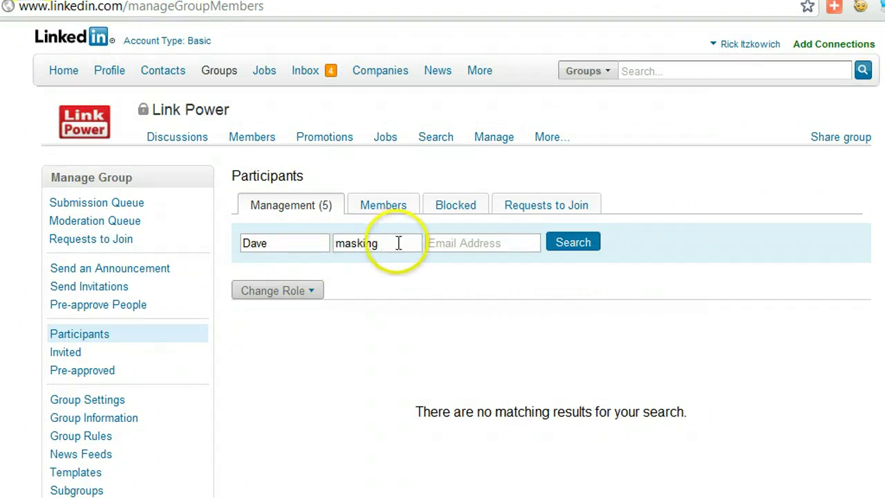
pyautogui.click(384, 211)
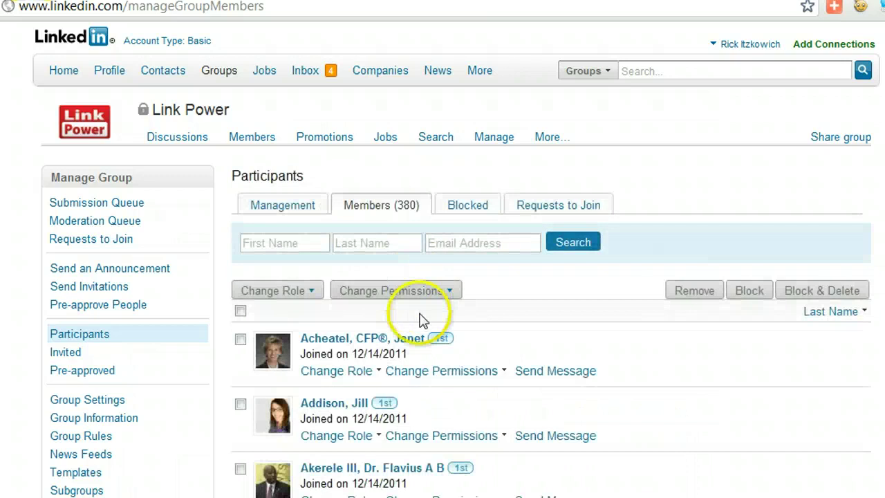
pyautogui.click(241, 341)
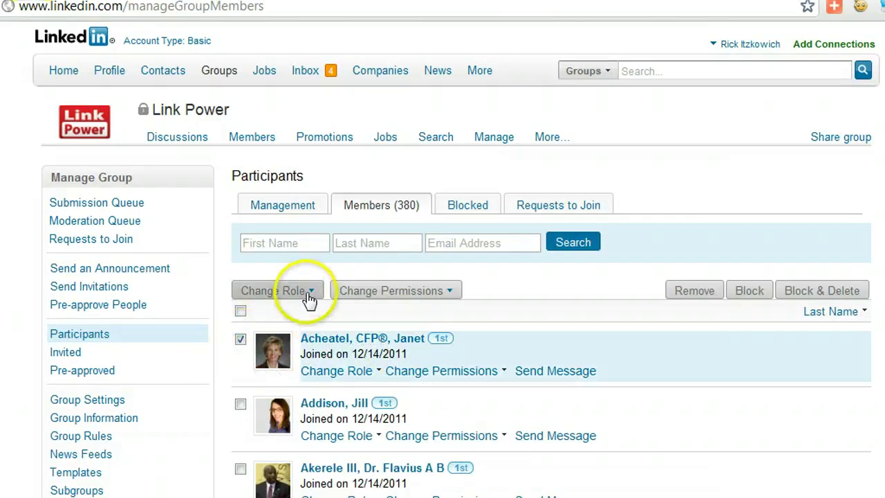
pyautogui.click(311, 292)
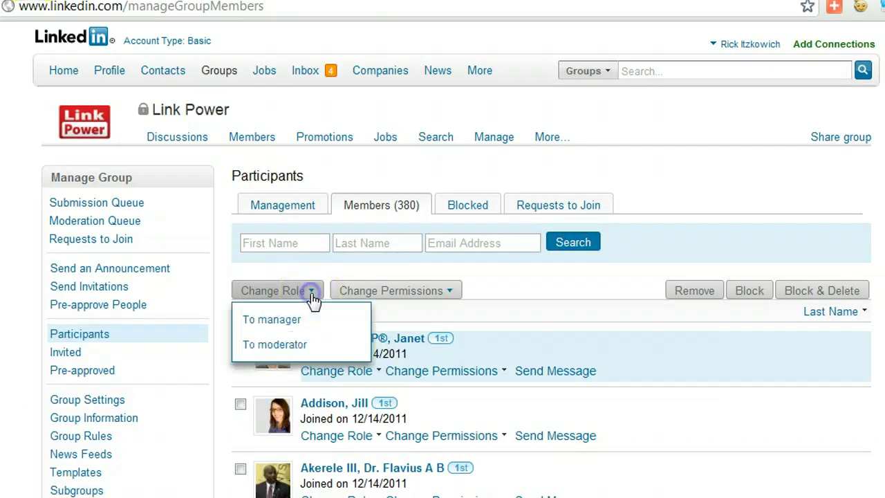
pyautogui.click(558, 289)
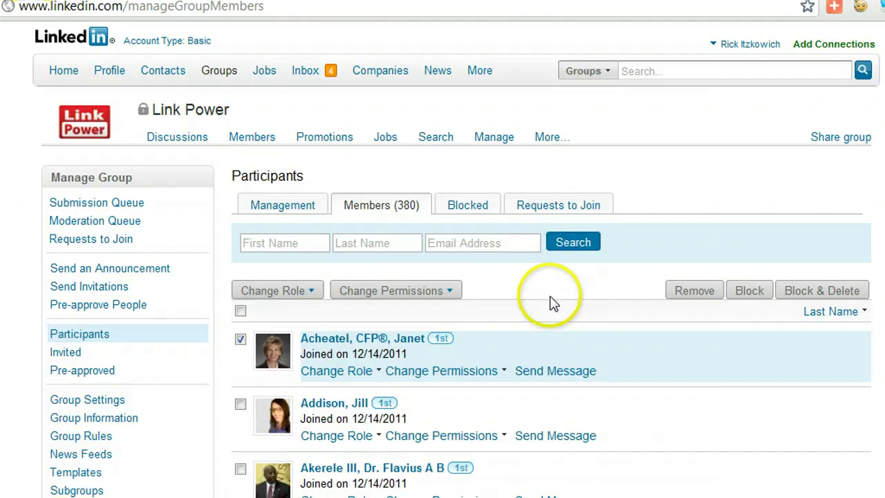
pyautogui.scroll(-3, 235, 325)
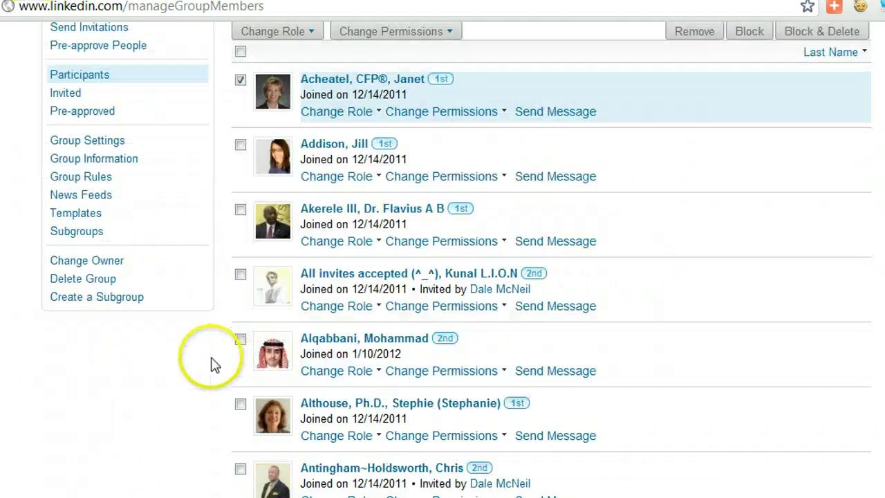
pyautogui.scroll(2, 132, 380)
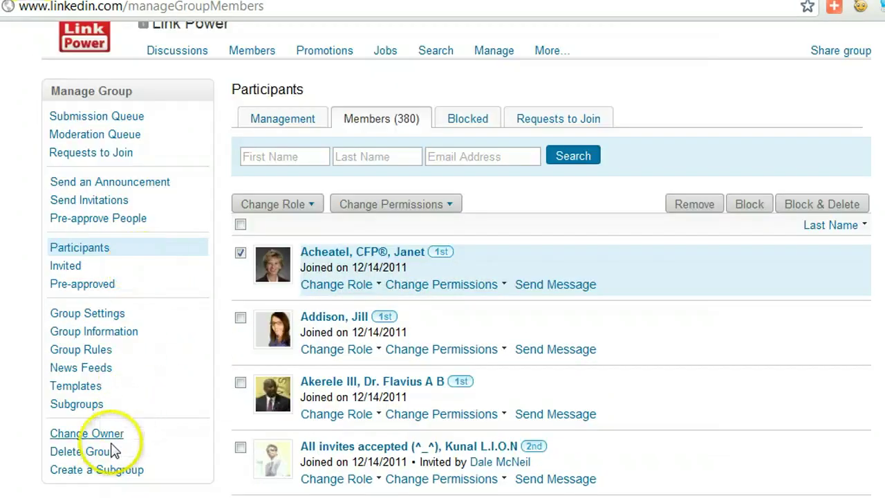
pyautogui.scroll(-1, 121, 442)
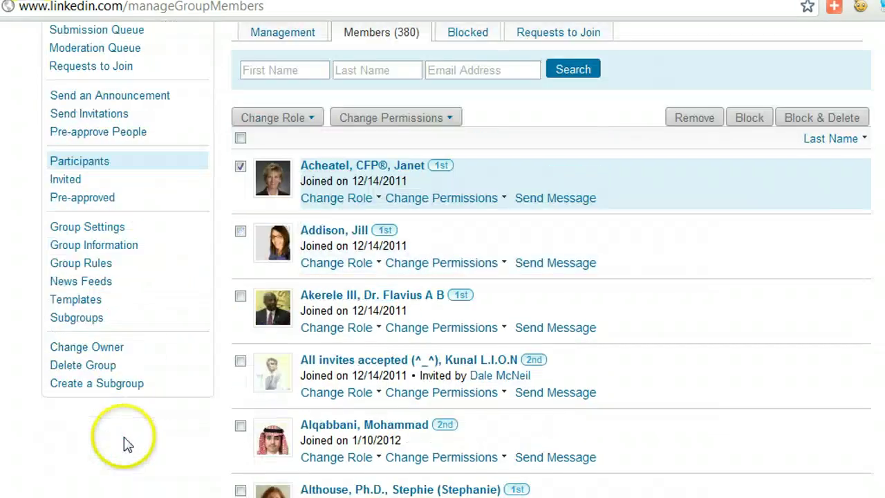
# Step: Review the managers eligible on Change Owner, then return to Participants' five managers
pyautogui.click(84, 347)
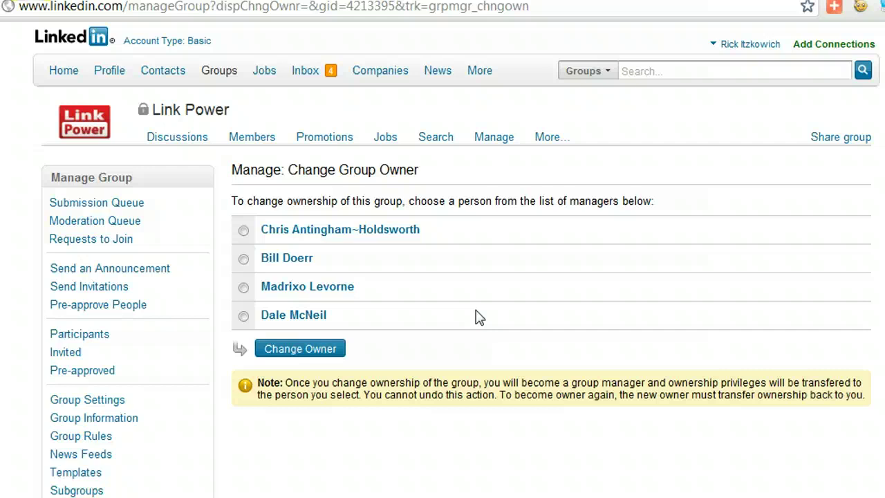
pyautogui.click(84, 335)
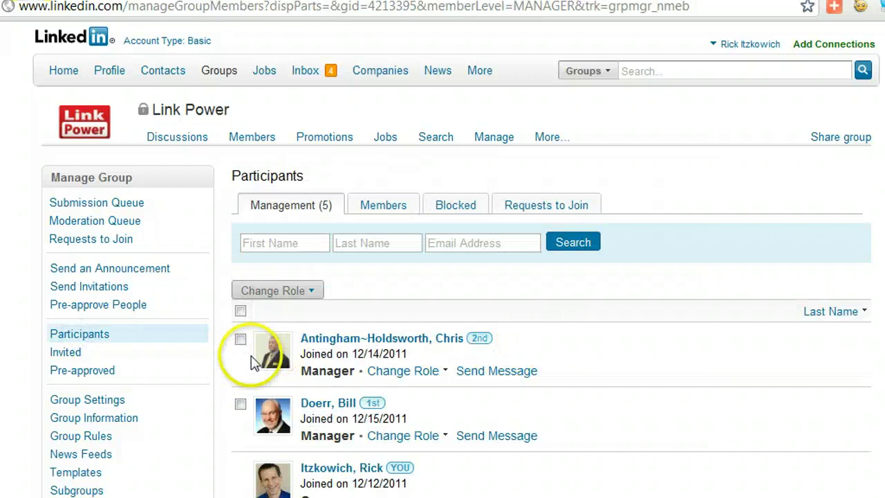
# Step: Select the first member and preview its Change Role options, then show Change Group Owner's four eligible managers
pyautogui.click(367, 204)
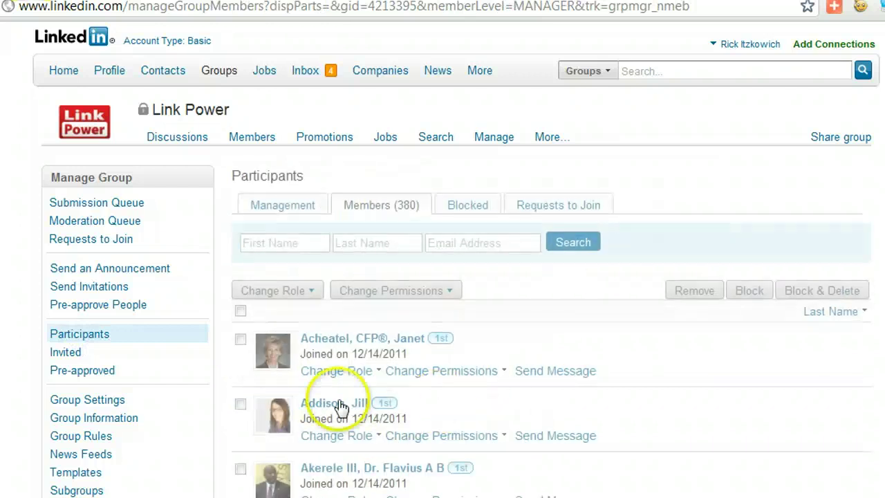
pyautogui.click(240, 339)
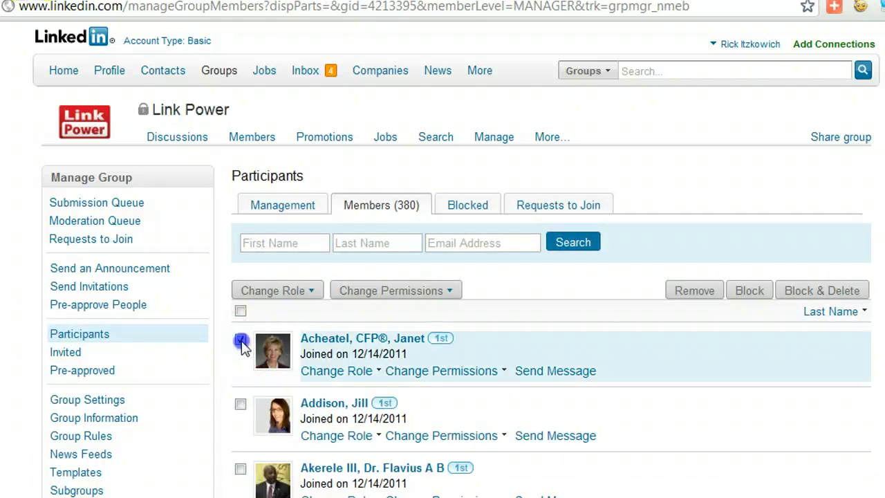
pyautogui.click(309, 293)
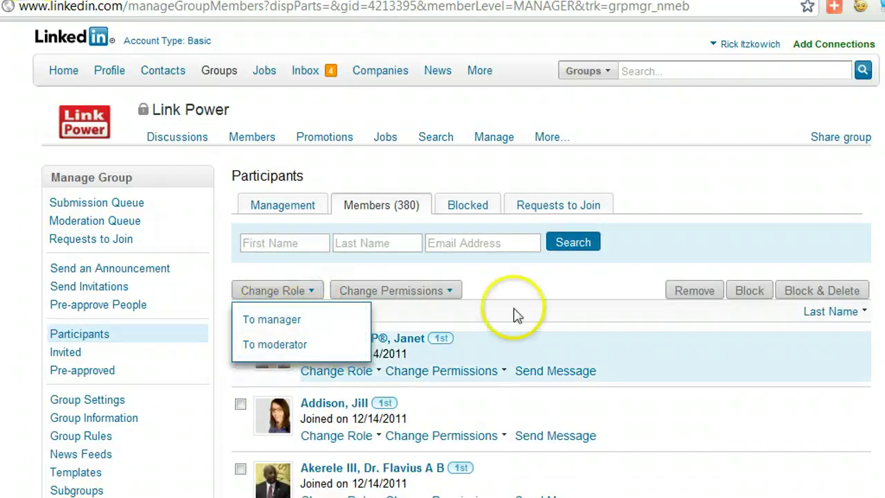
pyautogui.click(235, 289)
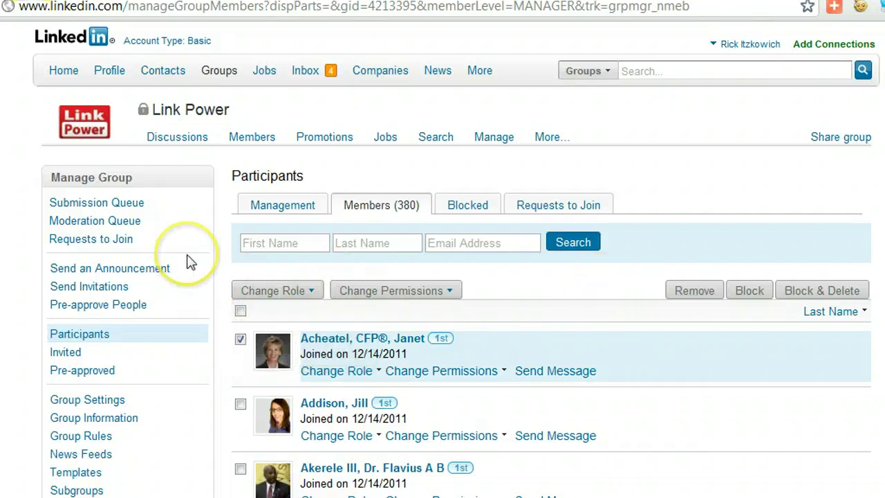
pyautogui.scroll(-3, 138, 391)
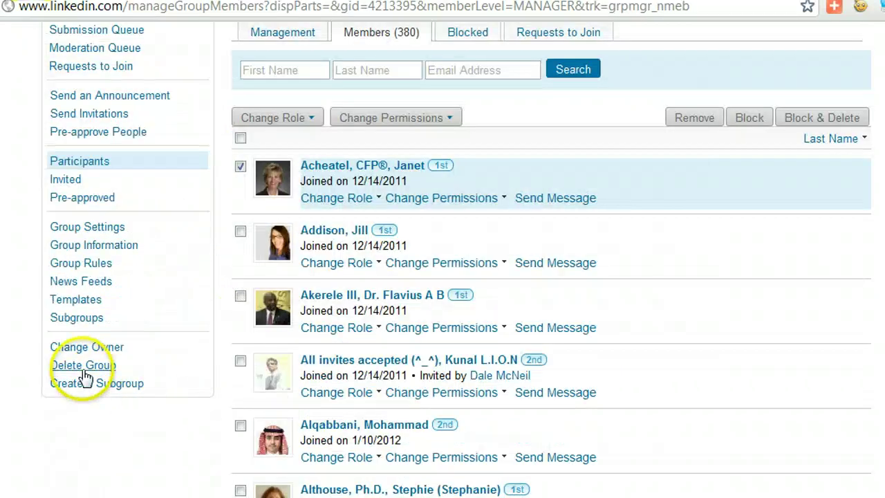
pyautogui.click(95, 351)
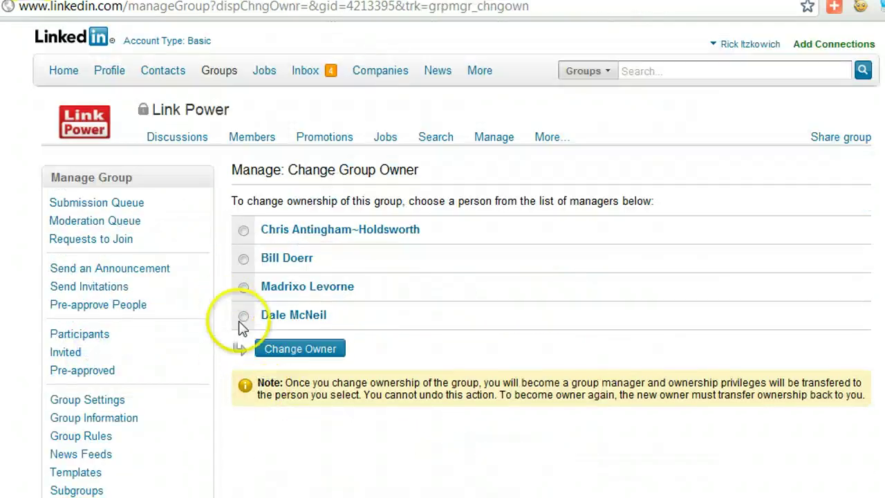